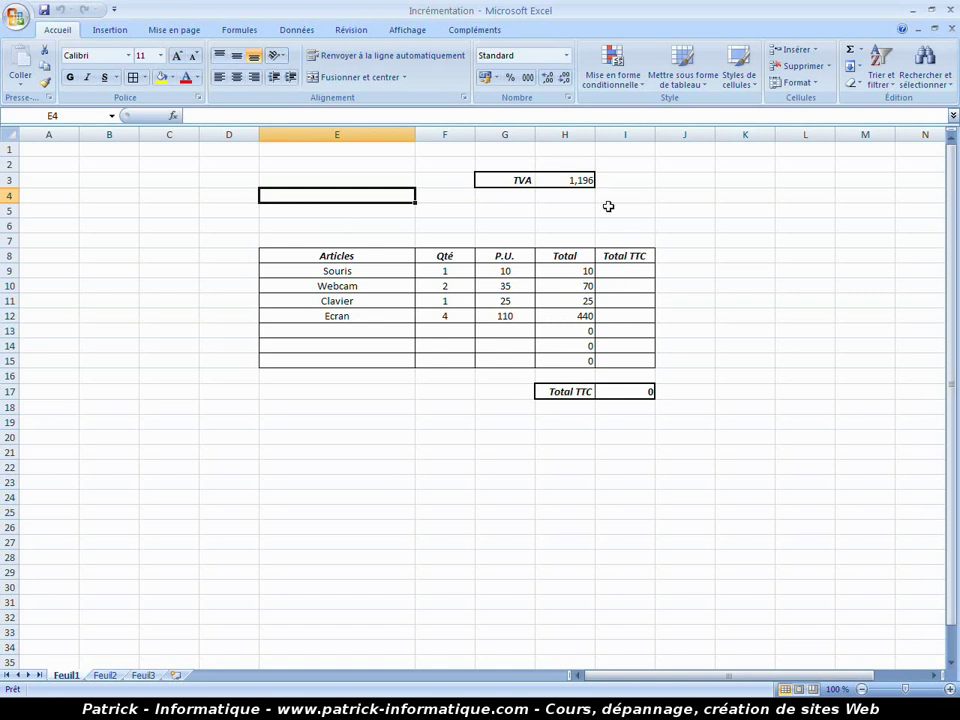
# Name the TVA rate cell H3 "tva" and reselect it to check the name.
pyautogui.click(569, 270)
pyautogui.click(622, 270)
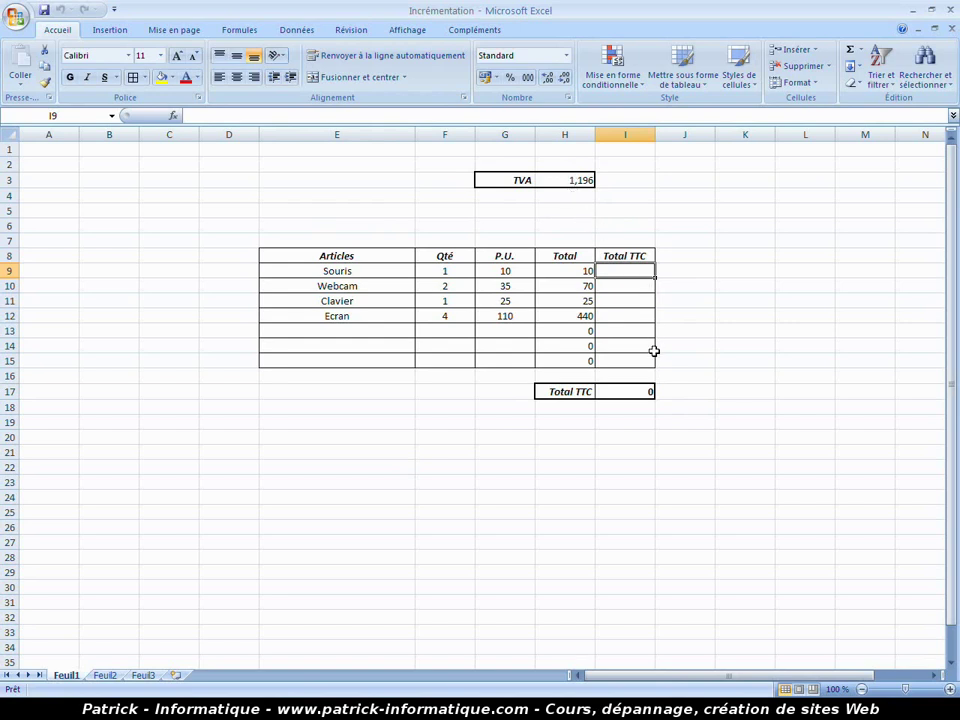
pyautogui.click(570, 181)
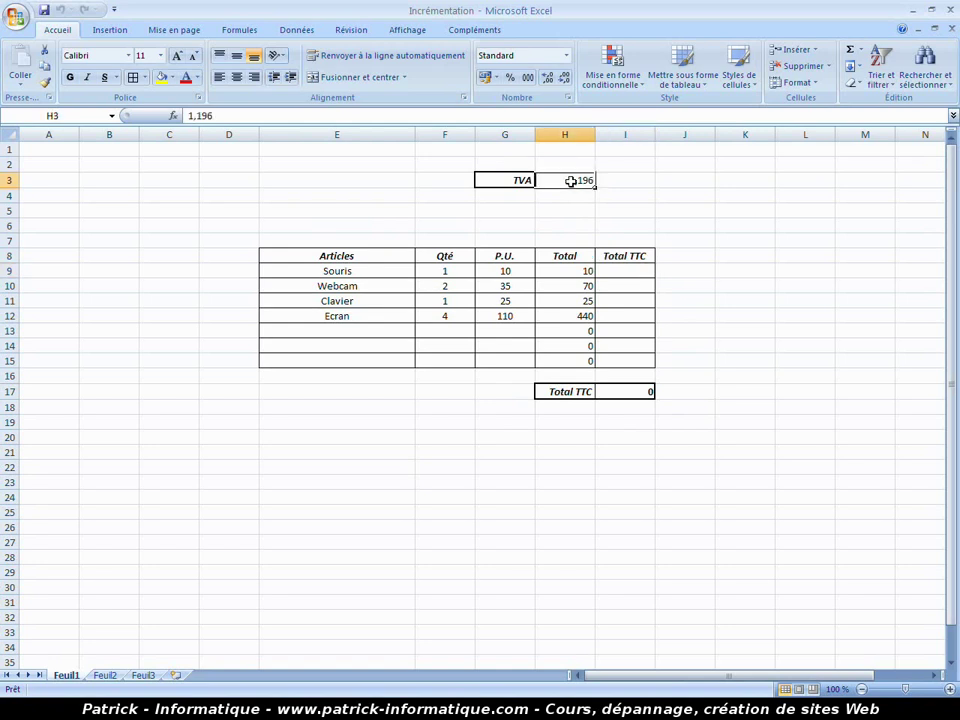
pyautogui.click(63, 114)
pyautogui.press('BackSpace')
pyautogui.write('tva')
pyautogui.press('Return')
pyautogui.click(490, 347)
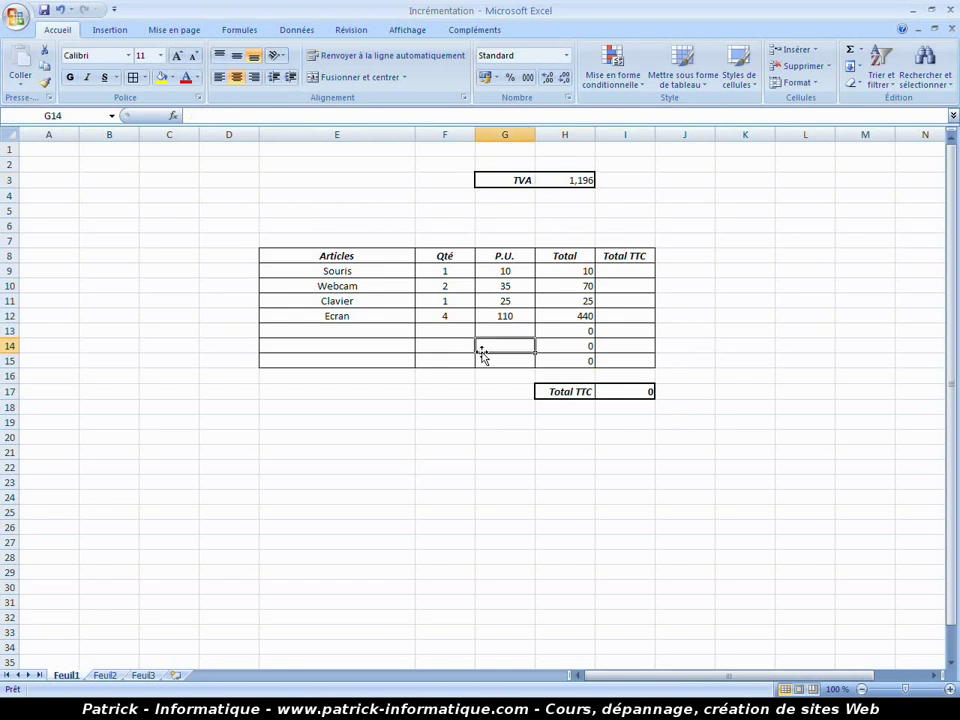
pyautogui.click(576, 180)
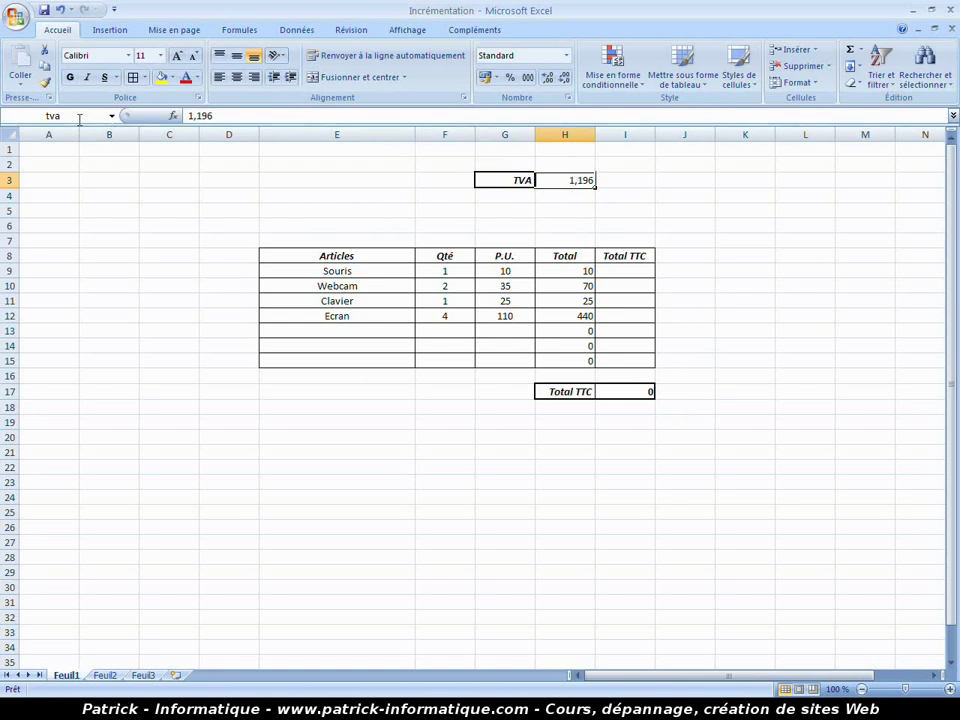
# Enter the formula =H9*tva in I9 to calculate the Total TTC for Souris.
pyautogui.click(621, 271)
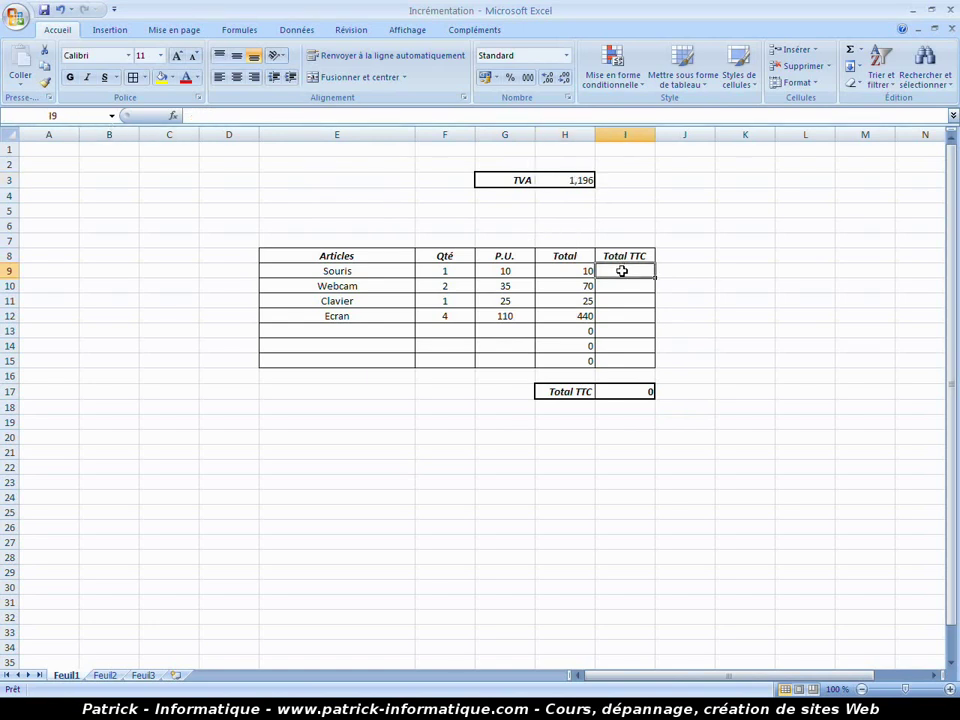
pyautogui.write('=')
pyautogui.click(578, 270)
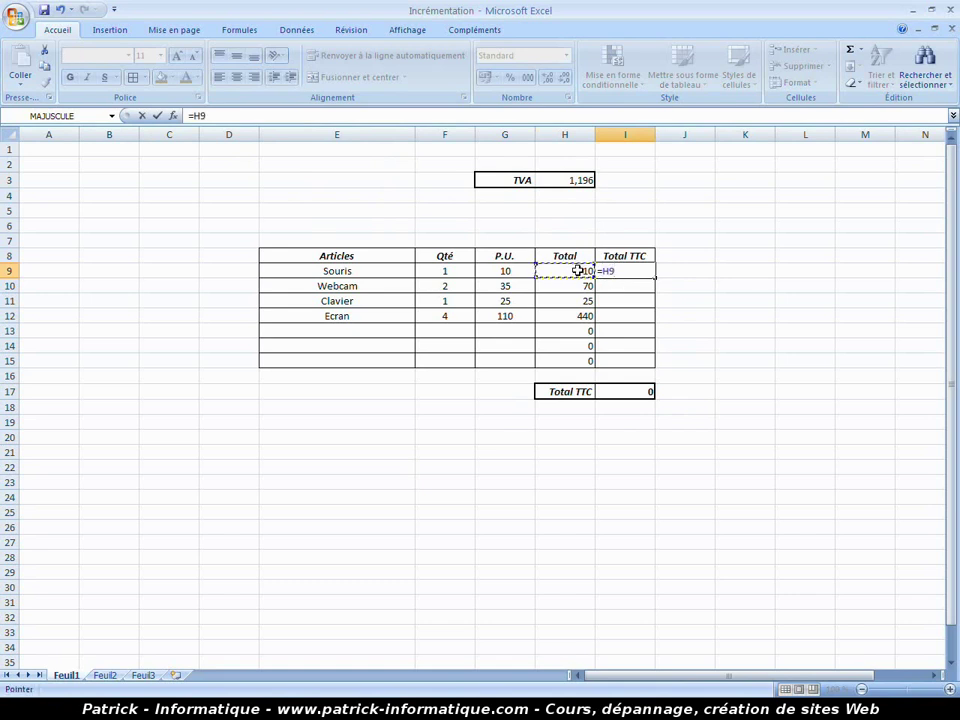
pyautogui.write('*tva')
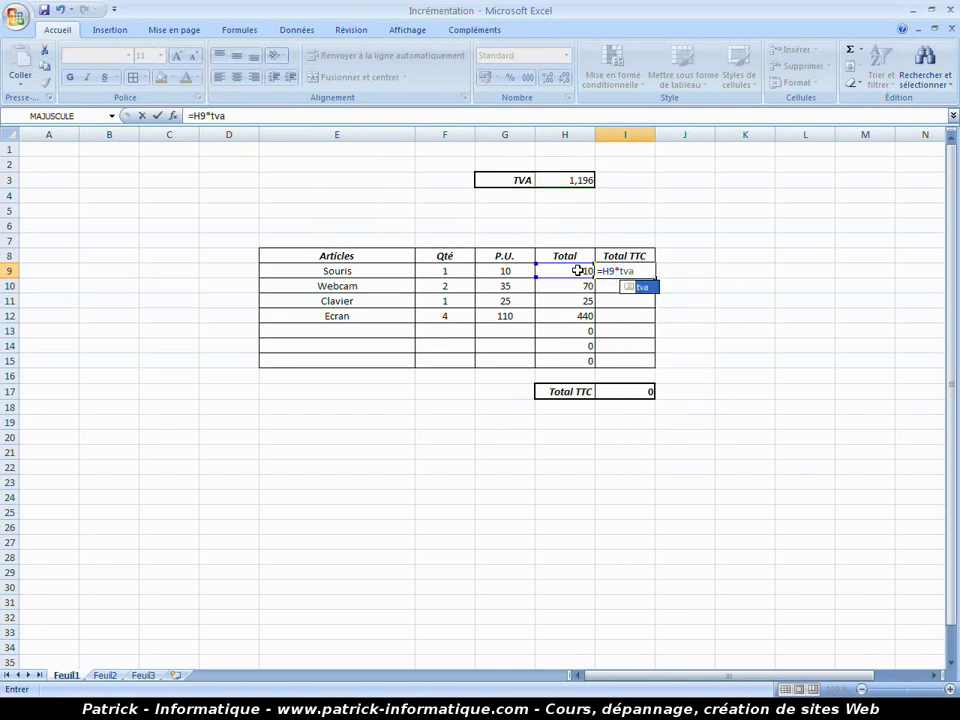
pyautogui.press('Return')
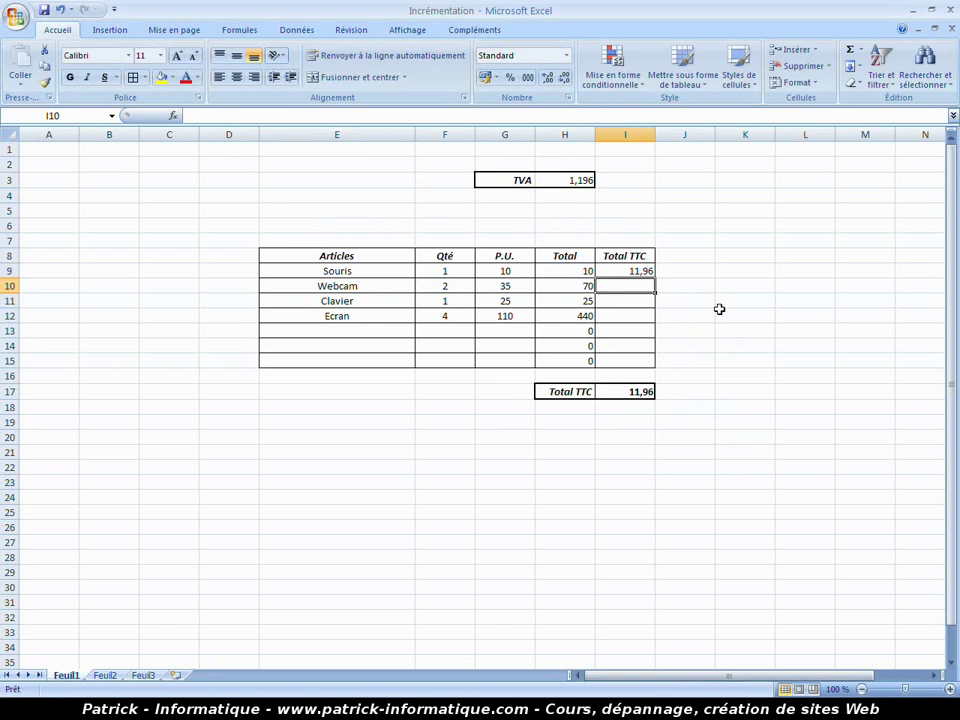
# Copy the I9 formula down the Total TTC column through I15 and check the copied formula in I10.
pyautogui.click(645, 271)
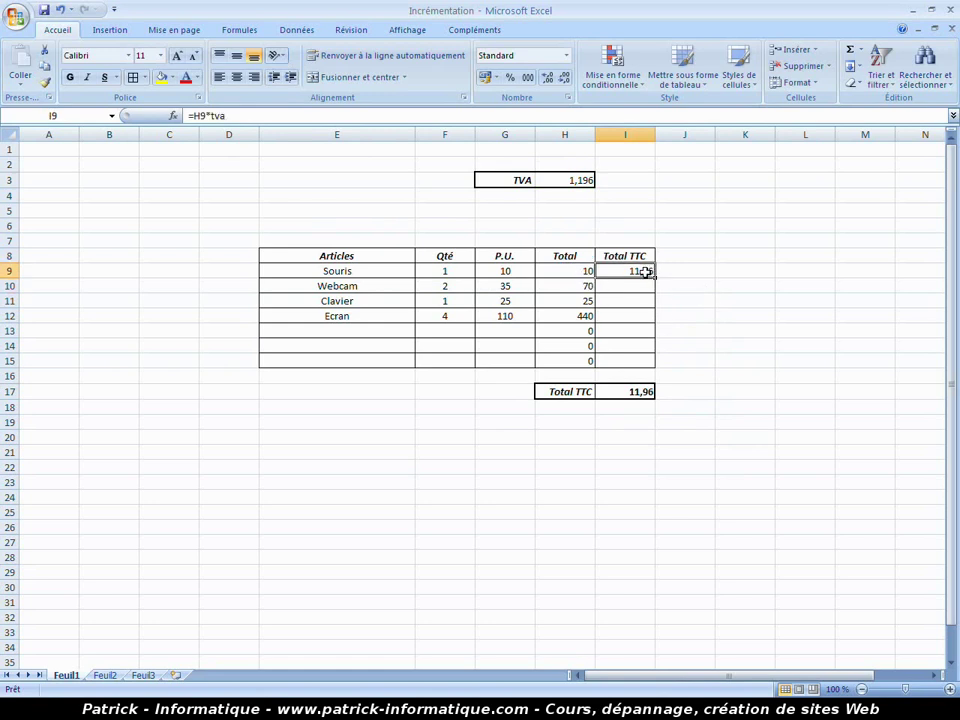
pyautogui.moveTo(655, 279); pyautogui.dragTo(643, 360)
pyautogui.click(677, 313)
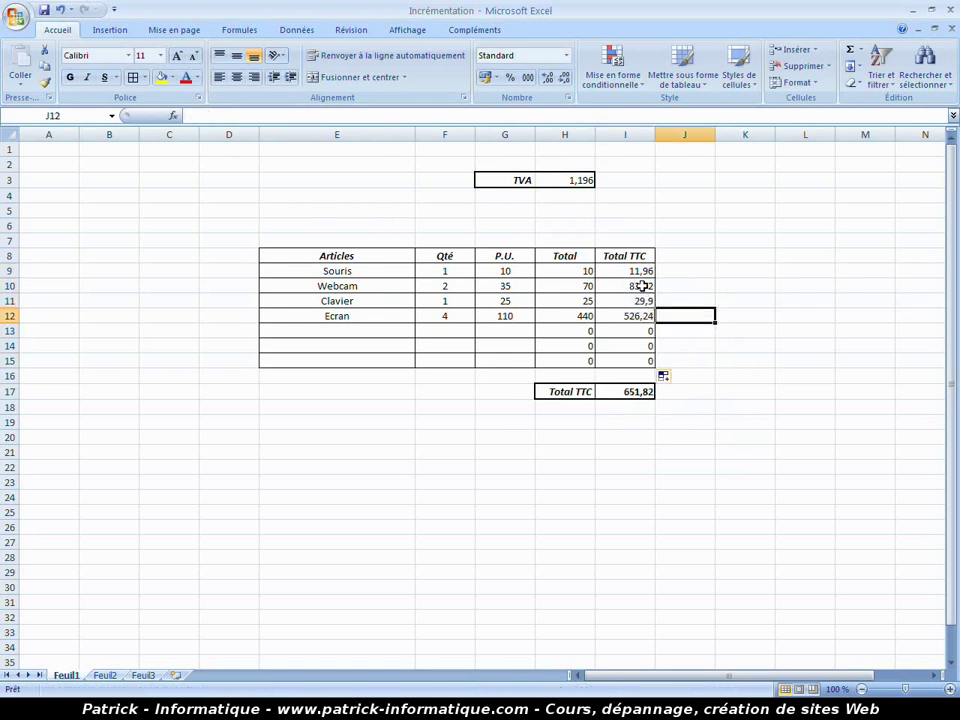
pyautogui.click(641, 286)
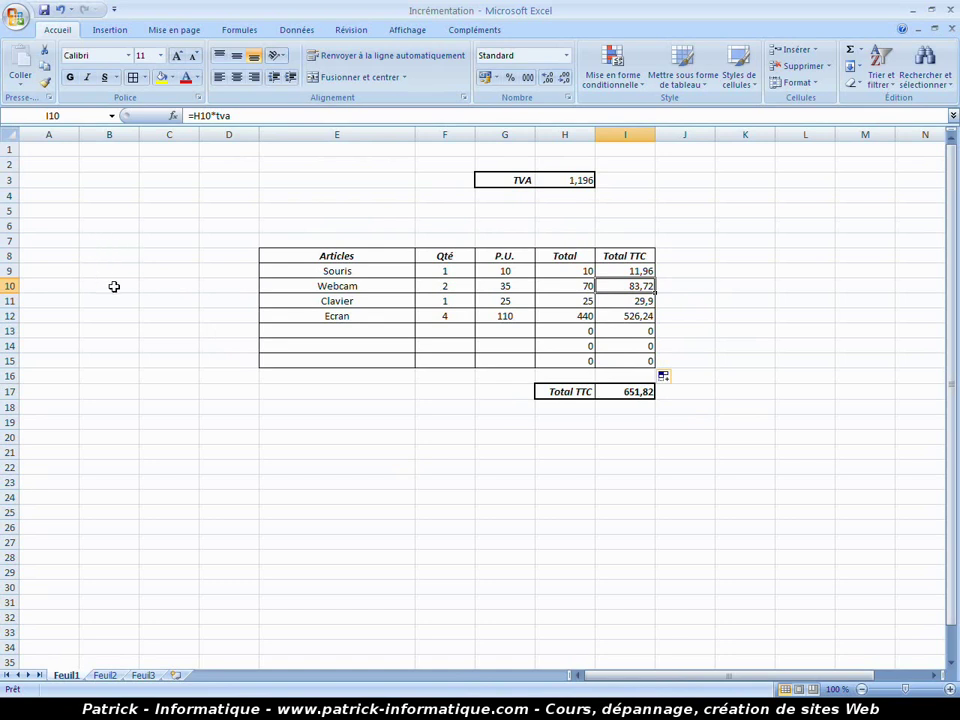
pyautogui.click(105, 217)
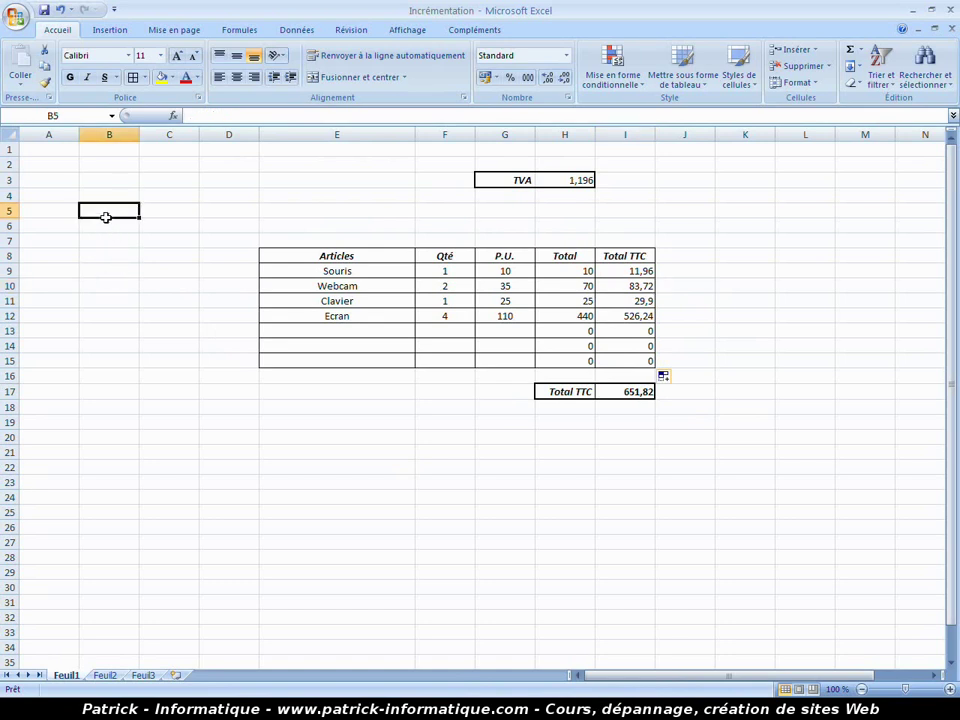
# Name the article range E9:E15 "articles" and reselect the range to check the name.
pyautogui.click(346, 271)
pyautogui.moveTo(346, 271); pyautogui.dragTo(336, 358)
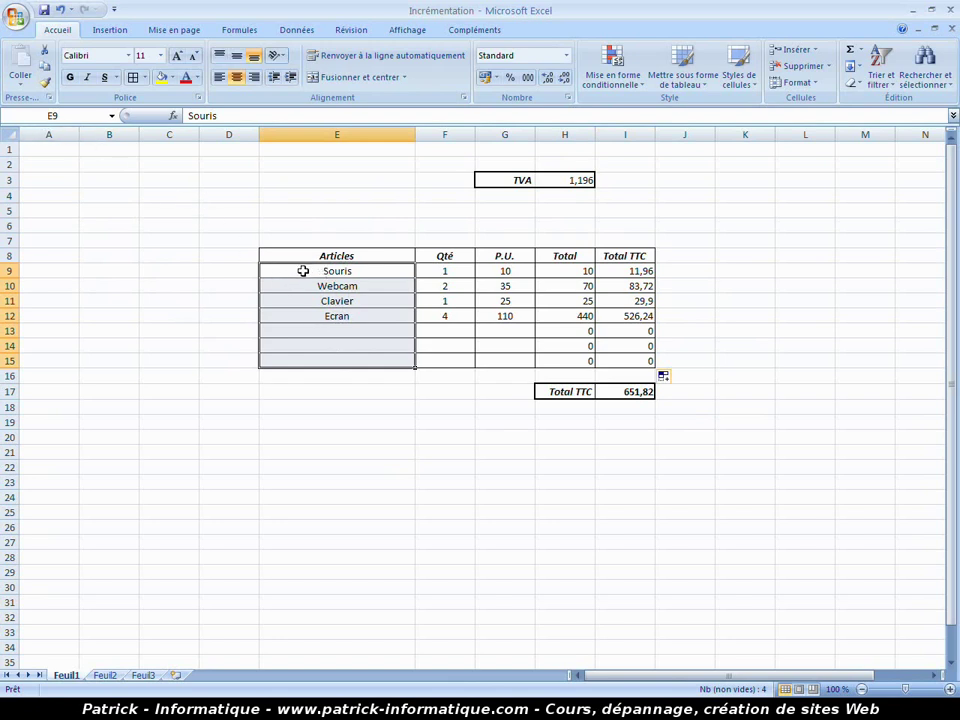
pyautogui.click(78, 119)
pyautogui.press('BackSpace')
pyautogui.write('articles')
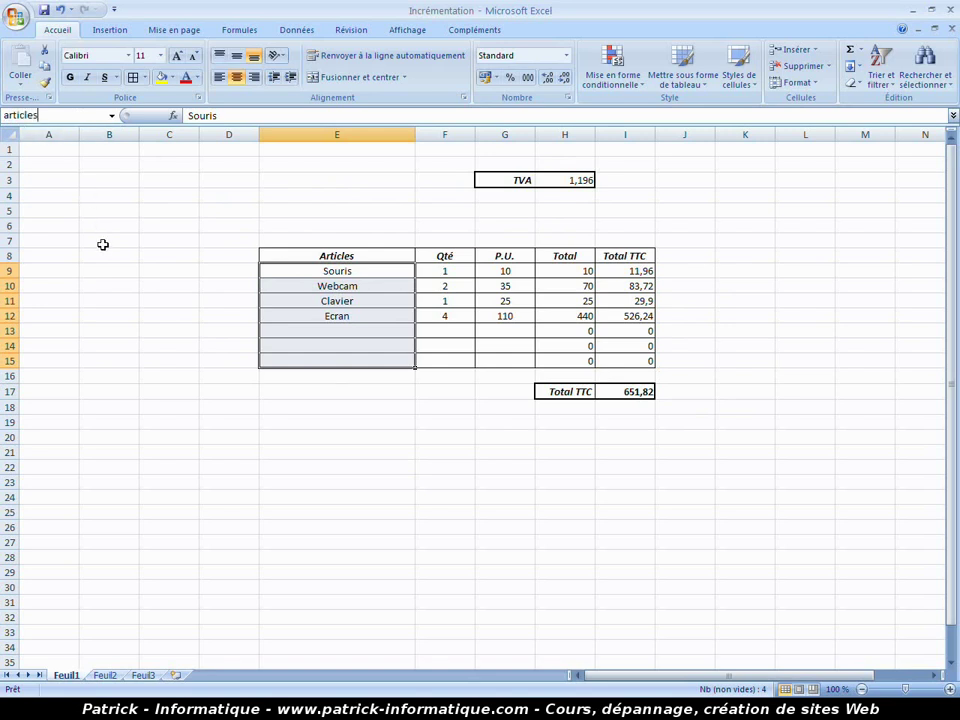
pyautogui.press('Return')
pyautogui.click(167, 253)
pyautogui.moveTo(310, 275); pyautogui.dragTo(305, 356)
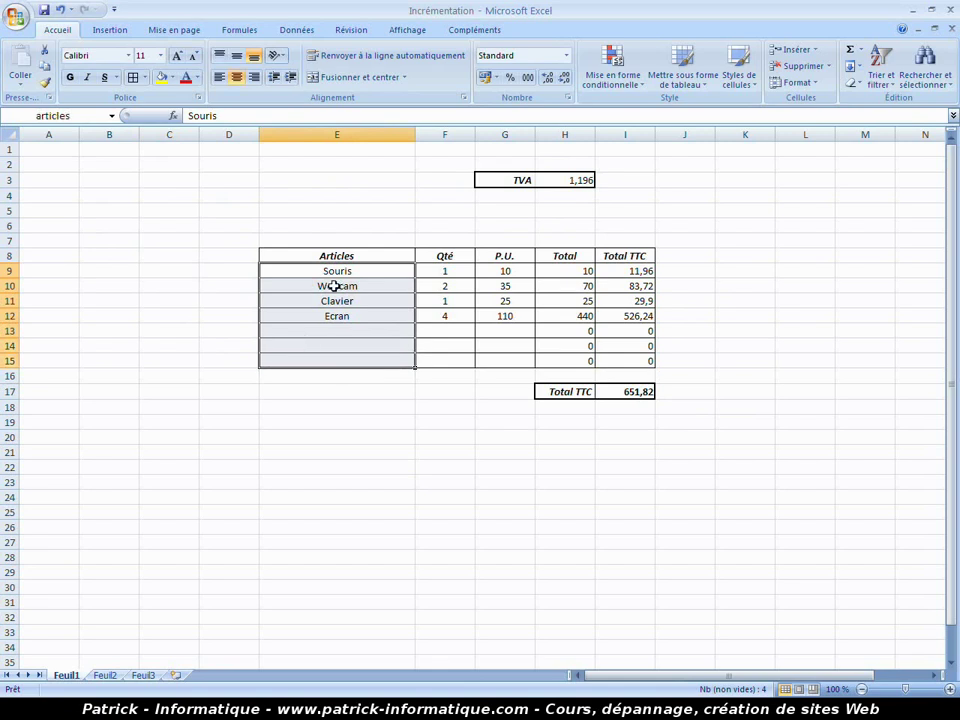
pyautogui.click(336, 403)
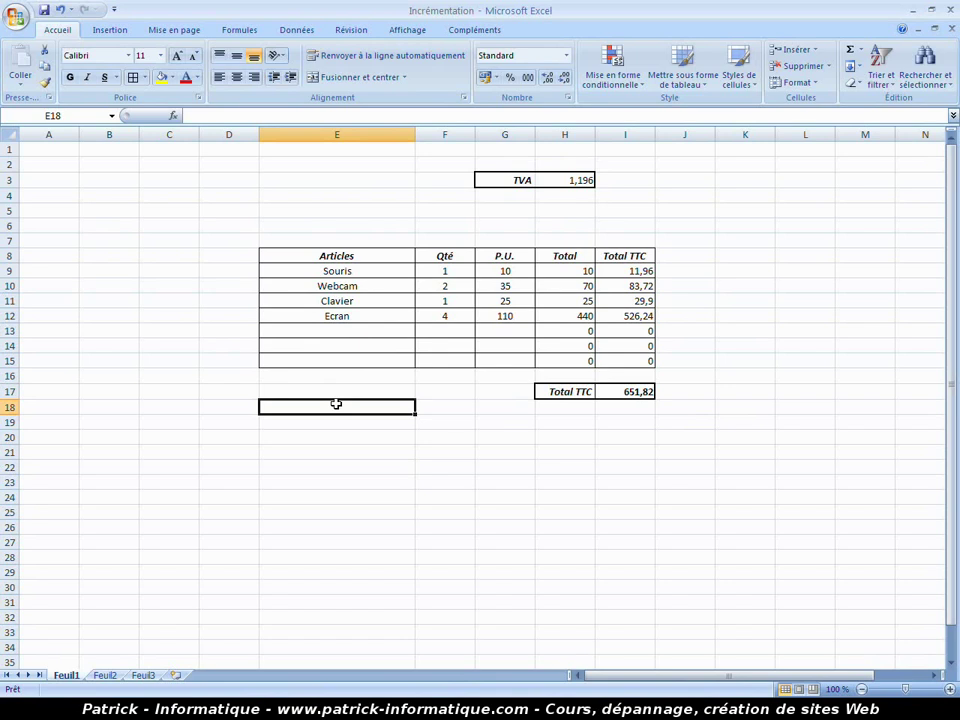
# Open the name manager and examine the values and references of the names tva and articles.
pyautogui.click(570, 180)
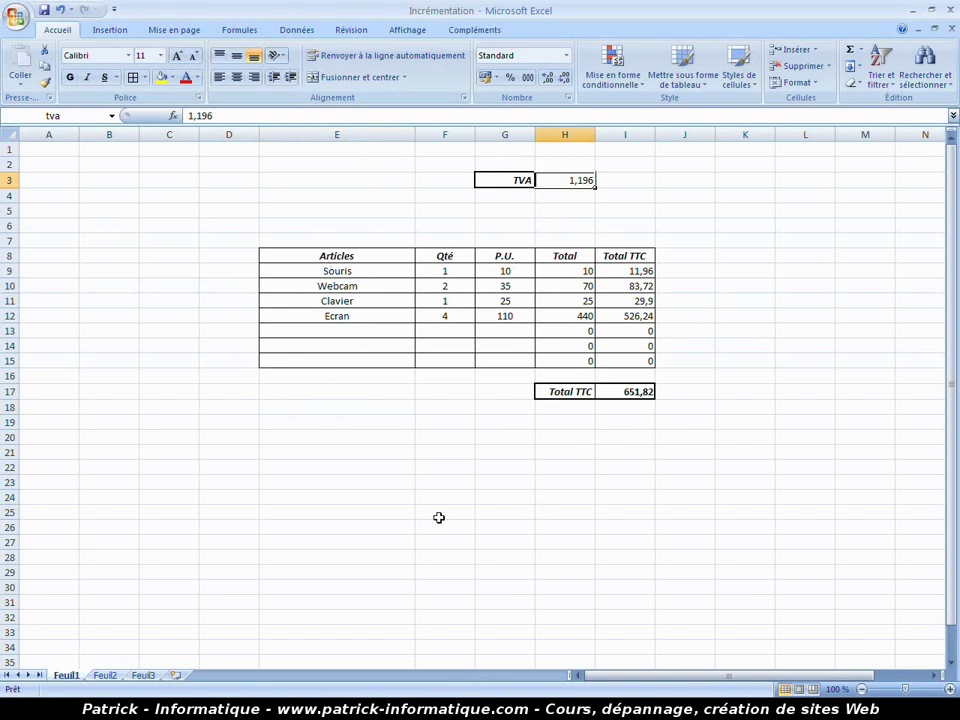
pyautogui.click(436, 438)
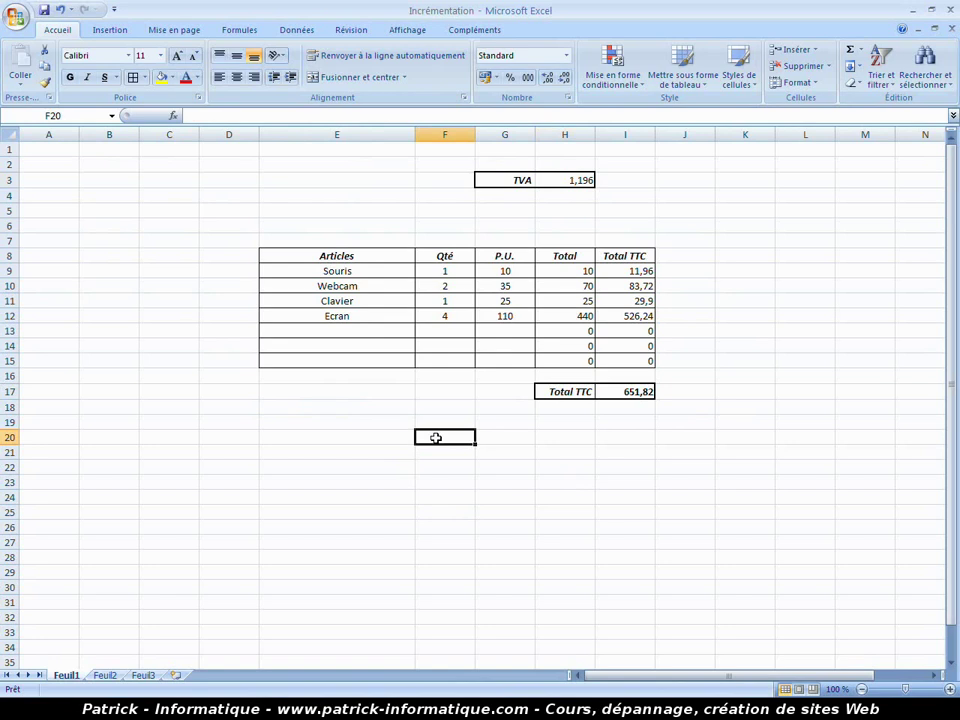
pyautogui.click(232, 32)
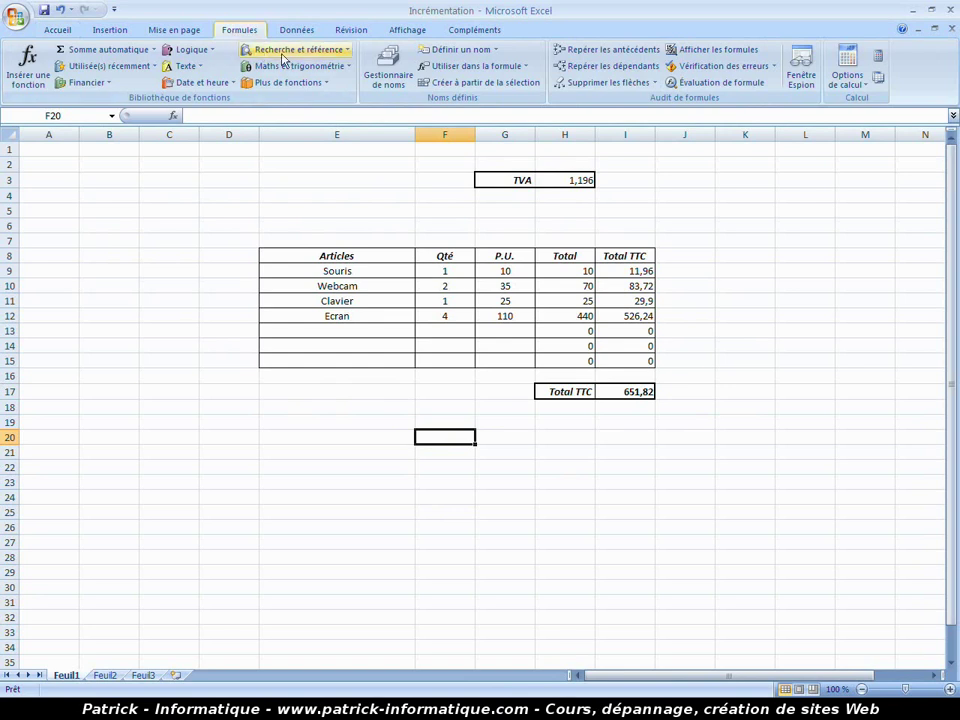
pyautogui.click(390, 80)
pyautogui.moveTo(356, 37); pyautogui.dragTo(471, 222)
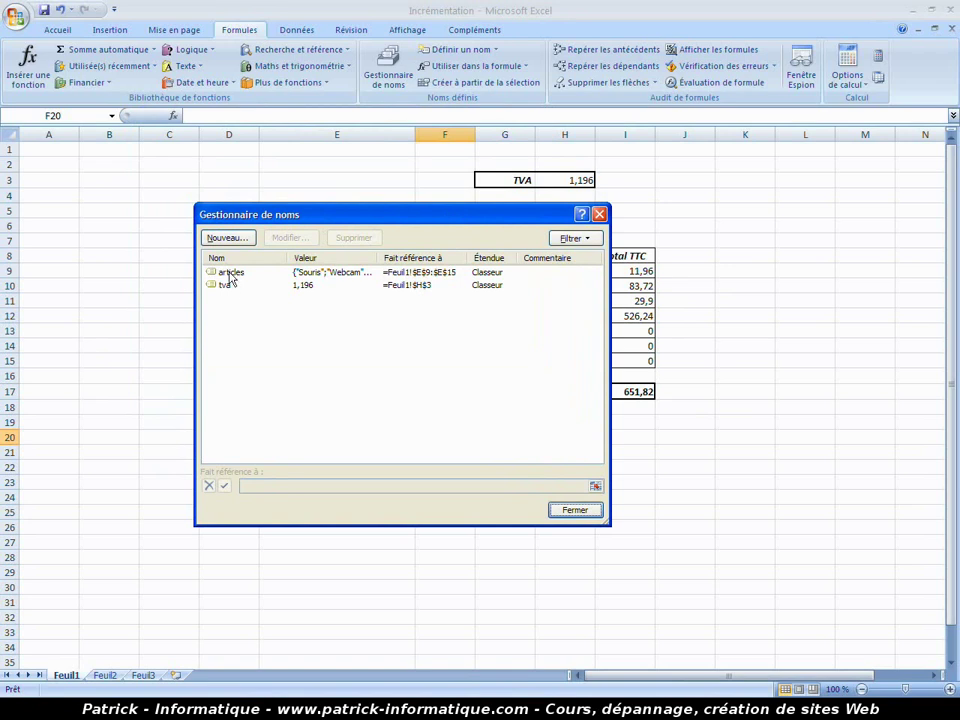
pyautogui.click(225, 288)
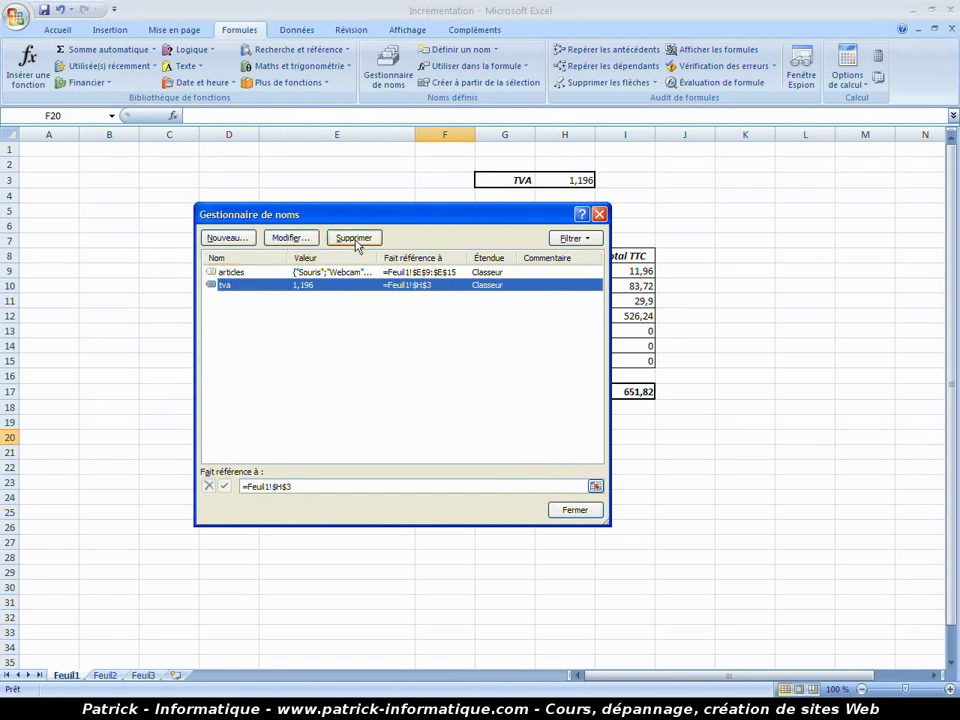
pyautogui.click(239, 274)
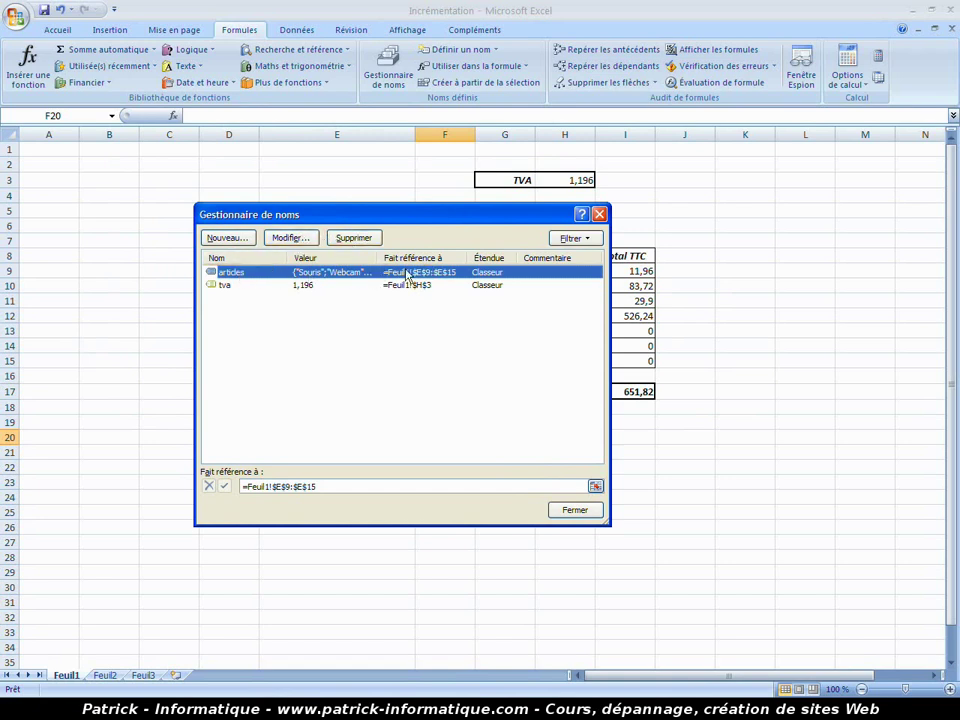
pyautogui.click(228, 286)
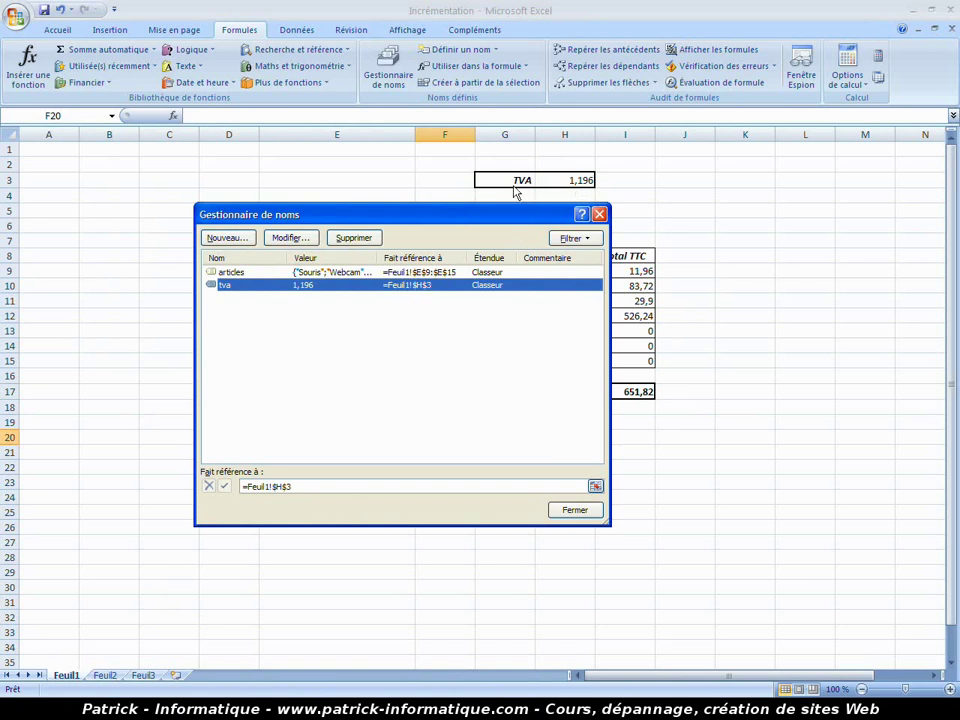
pyautogui.click(249, 278)
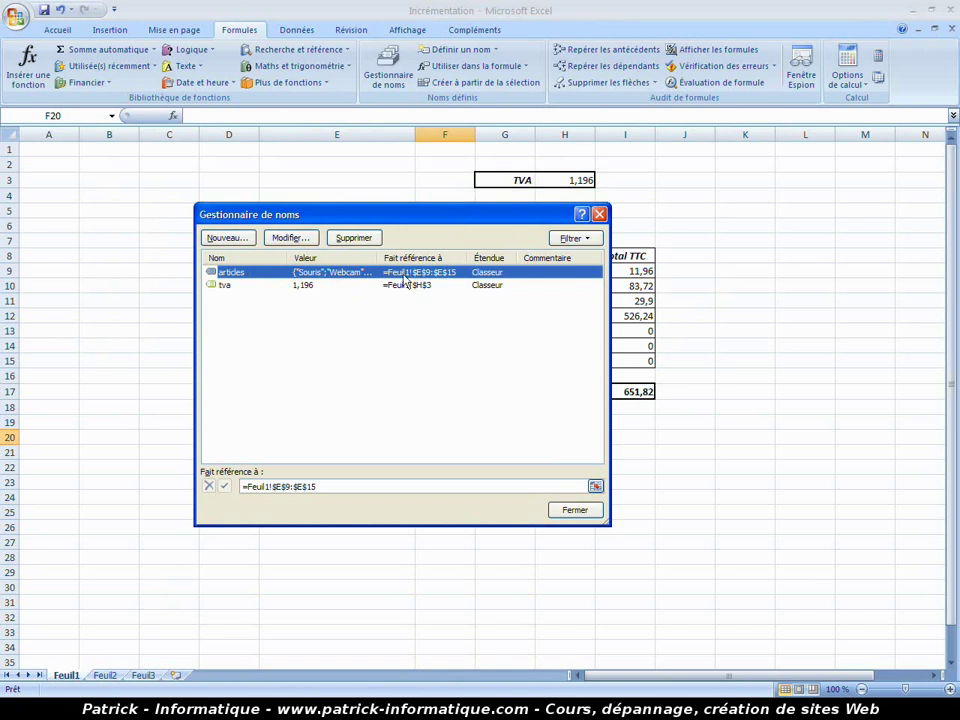
# Delete the name "articles" from the workbook and close the name manager.
pyautogui.moveTo(443, 218); pyautogui.dragTo(649, 188)
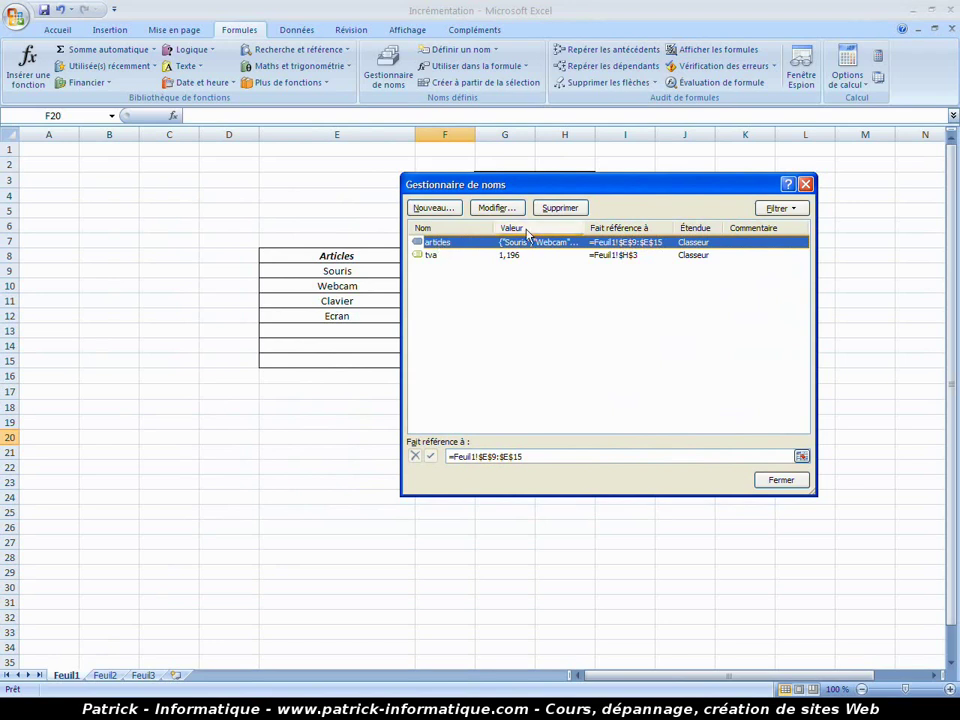
pyautogui.click(561, 208)
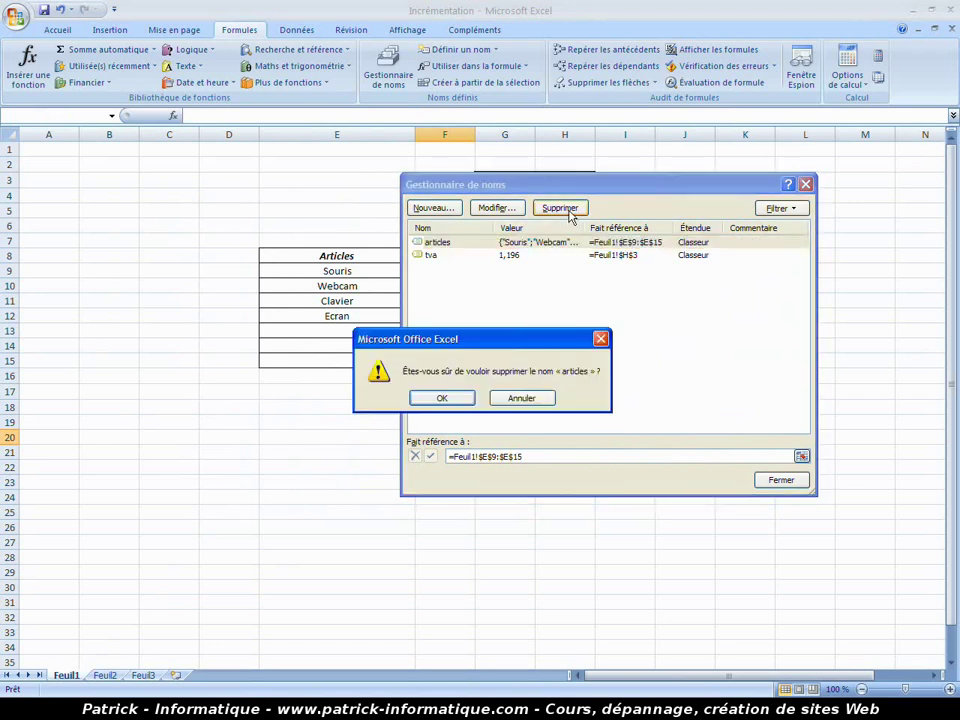
pyautogui.click(439, 399)
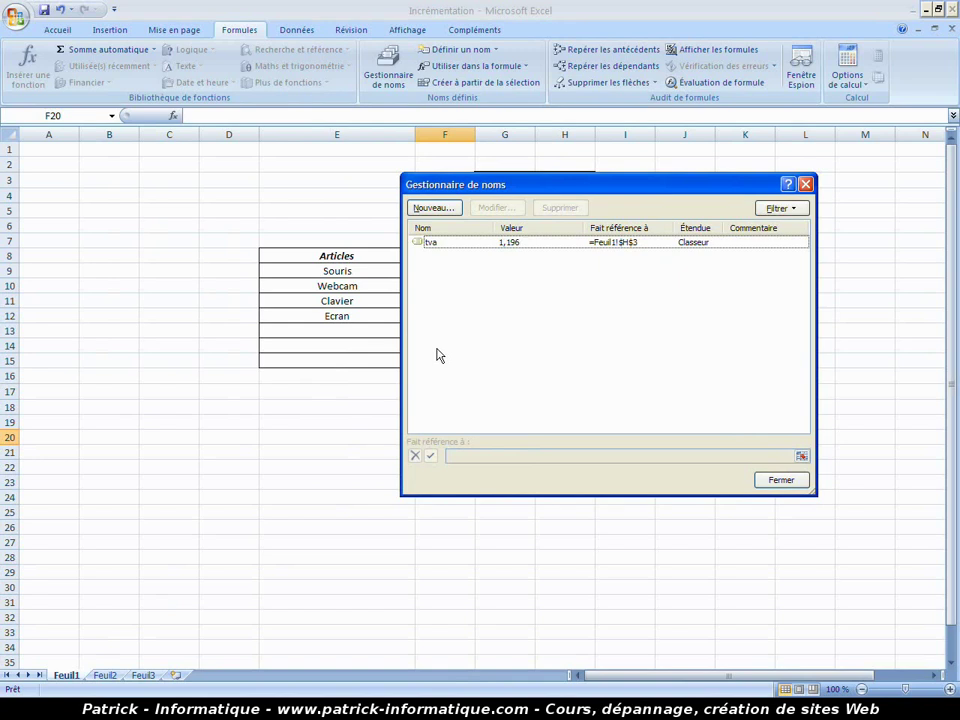
pyautogui.click(806, 184)
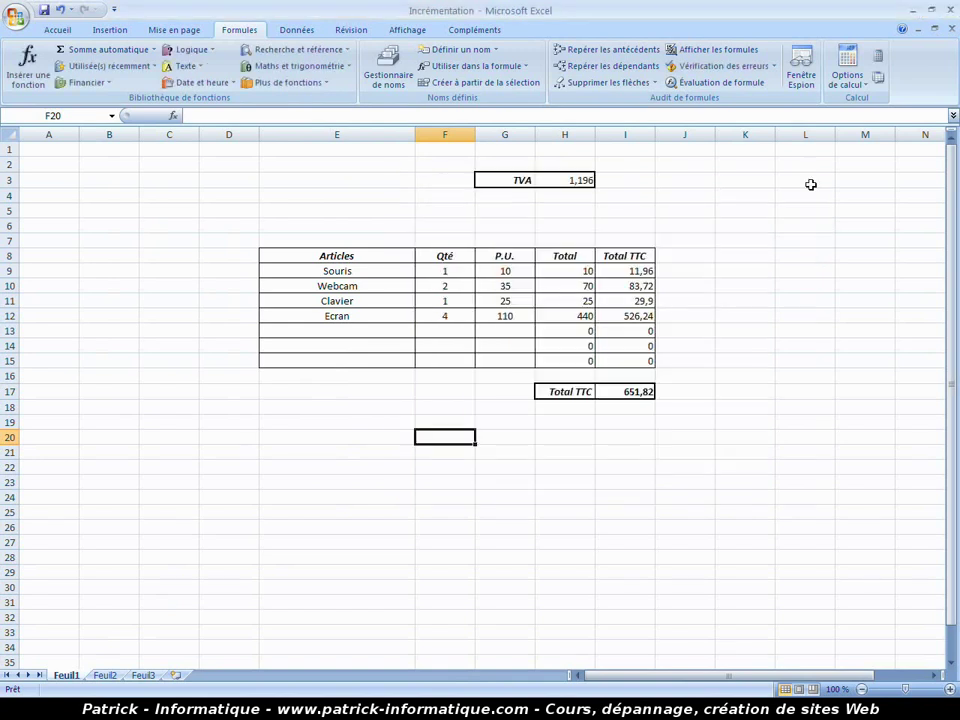
pyautogui.click(393, 402)
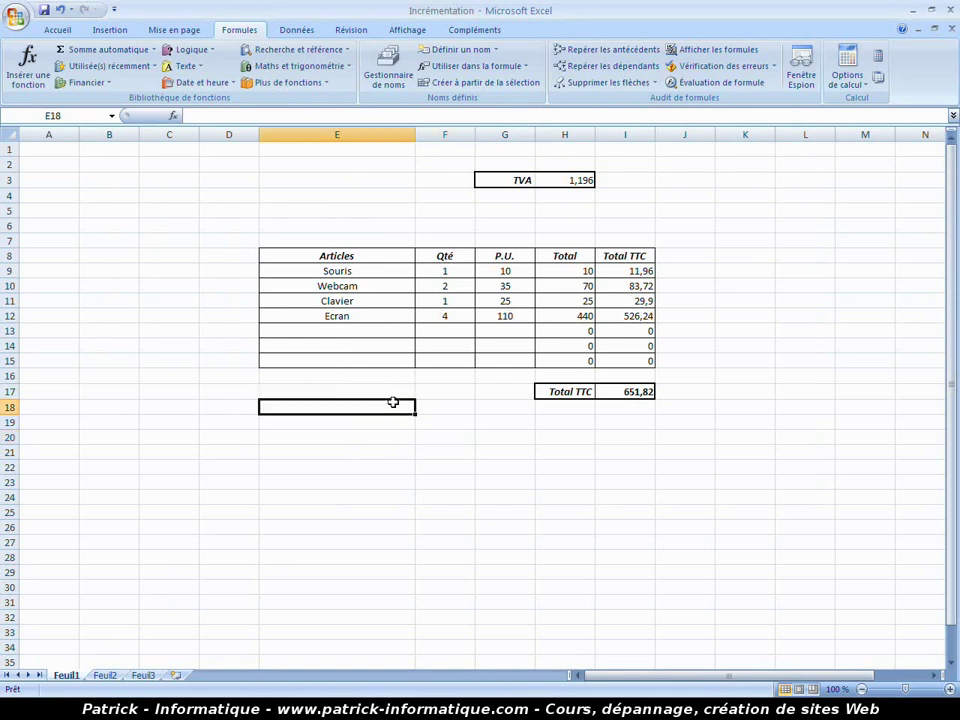